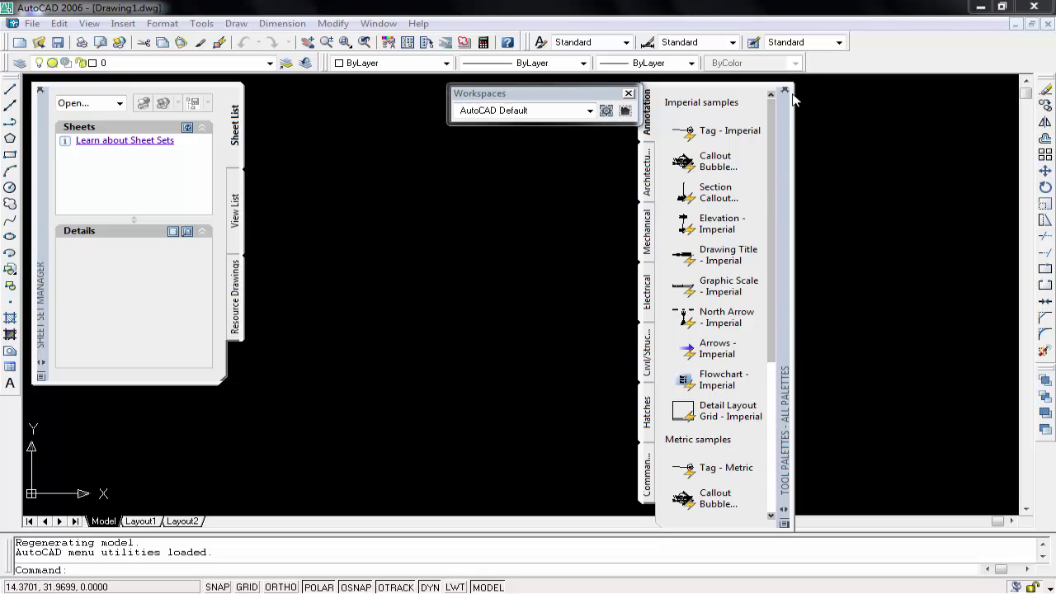
Close the Sheet Set Manager, Workspaces toolbar and Tool Palettes windows.
click(42, 95)
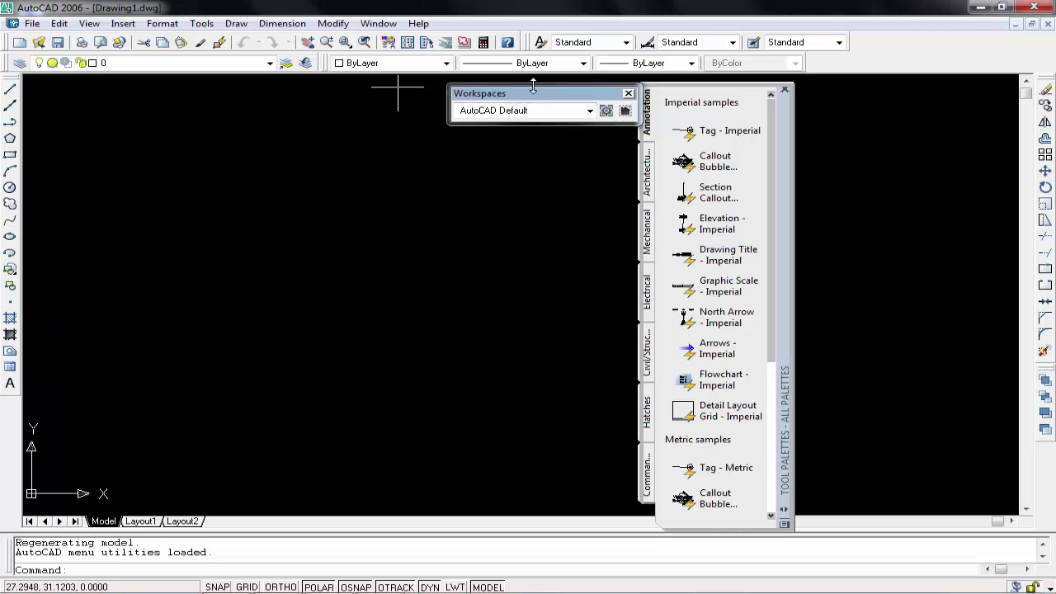
click(628, 93)
click(785, 91)
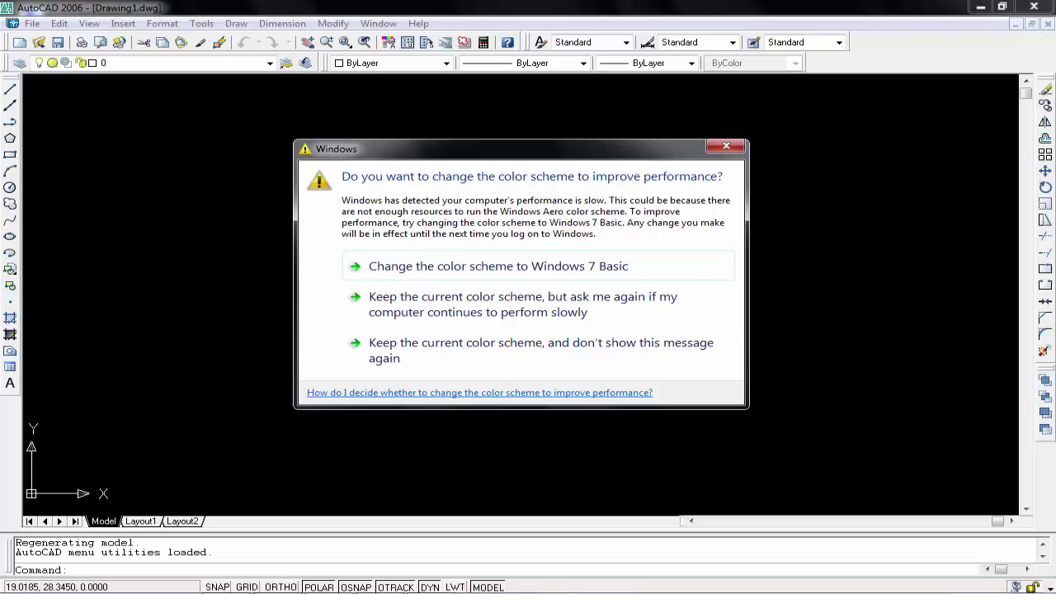
click(208, 50)
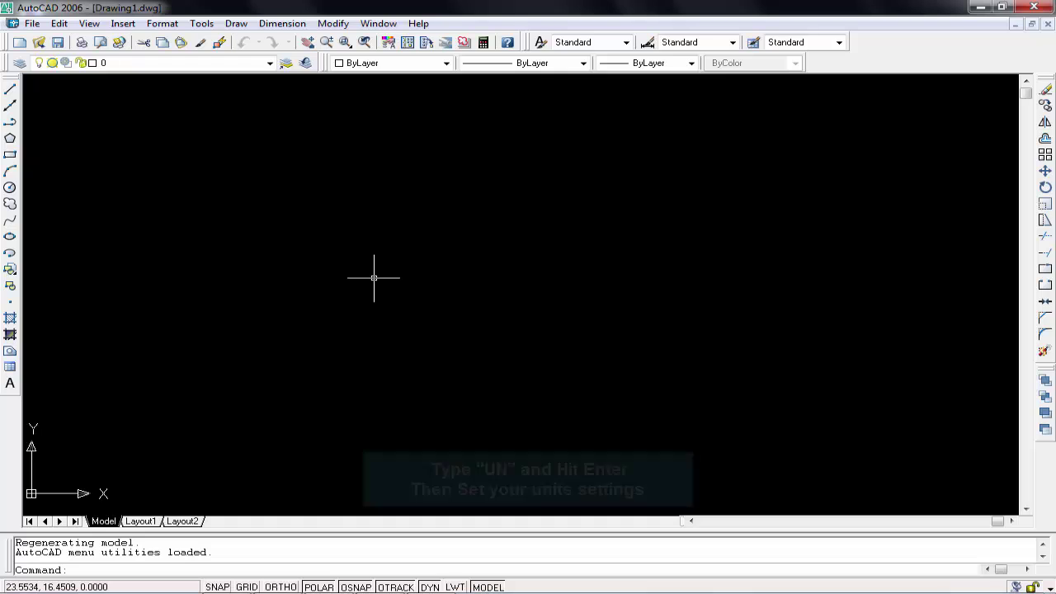
Run the UN command to bring up the Drawing Units dialog.
text(un)
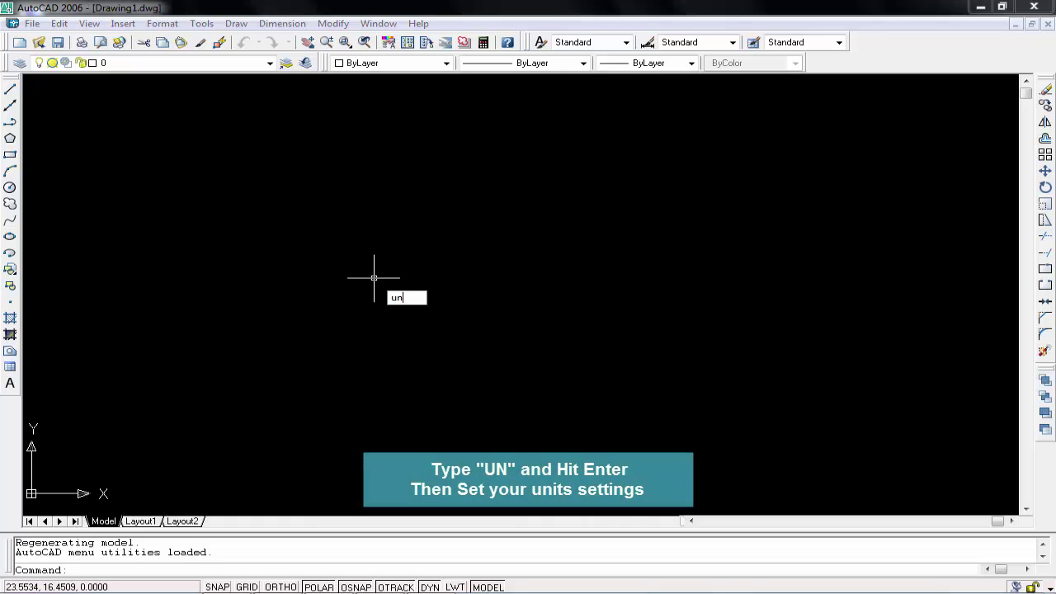
key(Return)
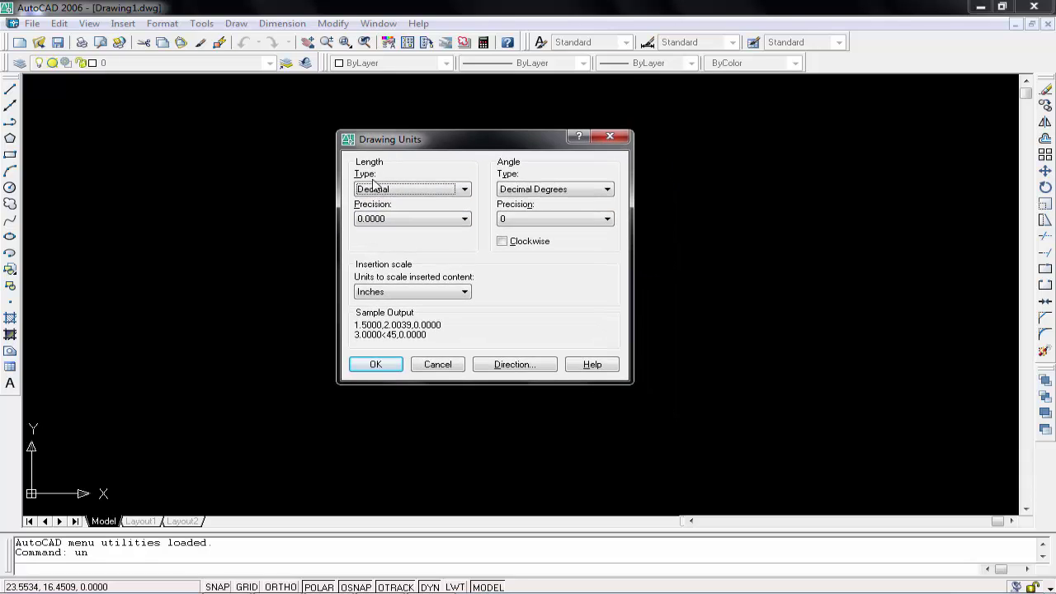
Set the length type to Engineering with 0'-0" precision in Drawing Units.
click(384, 219)
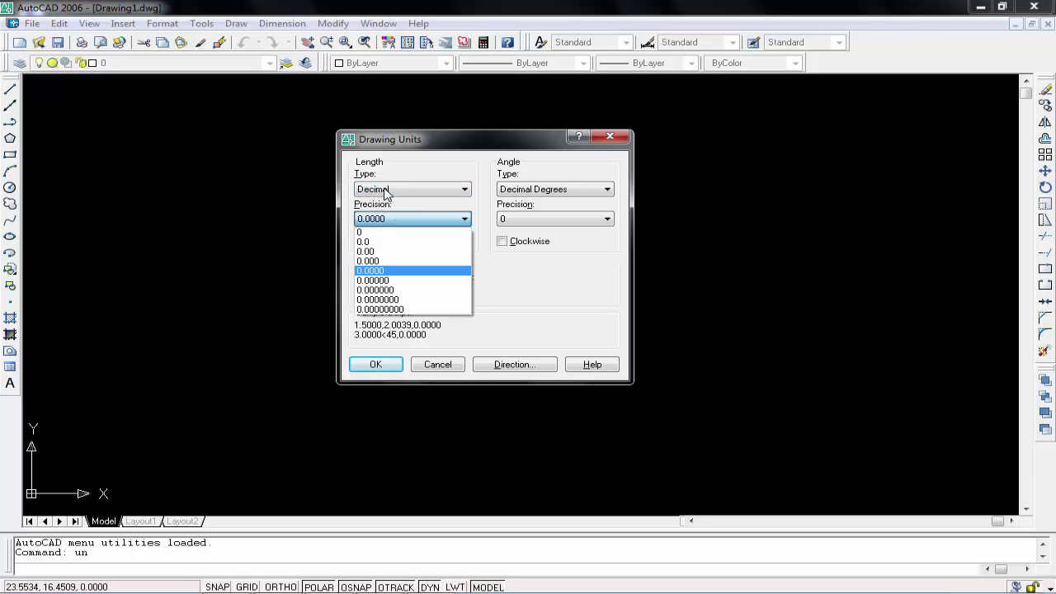
click(386, 190)
click(386, 190)
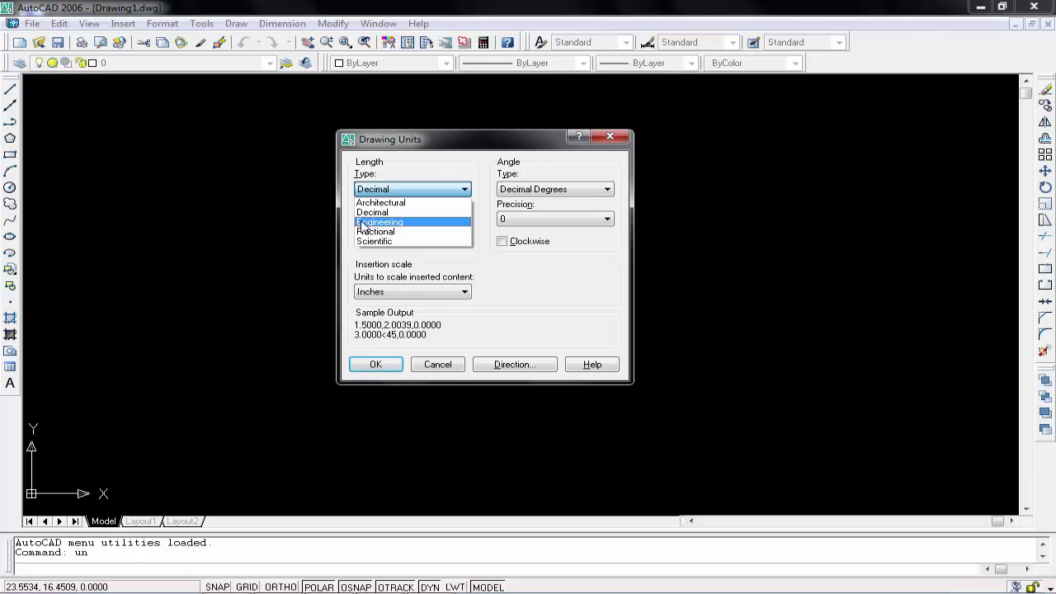
click(386, 224)
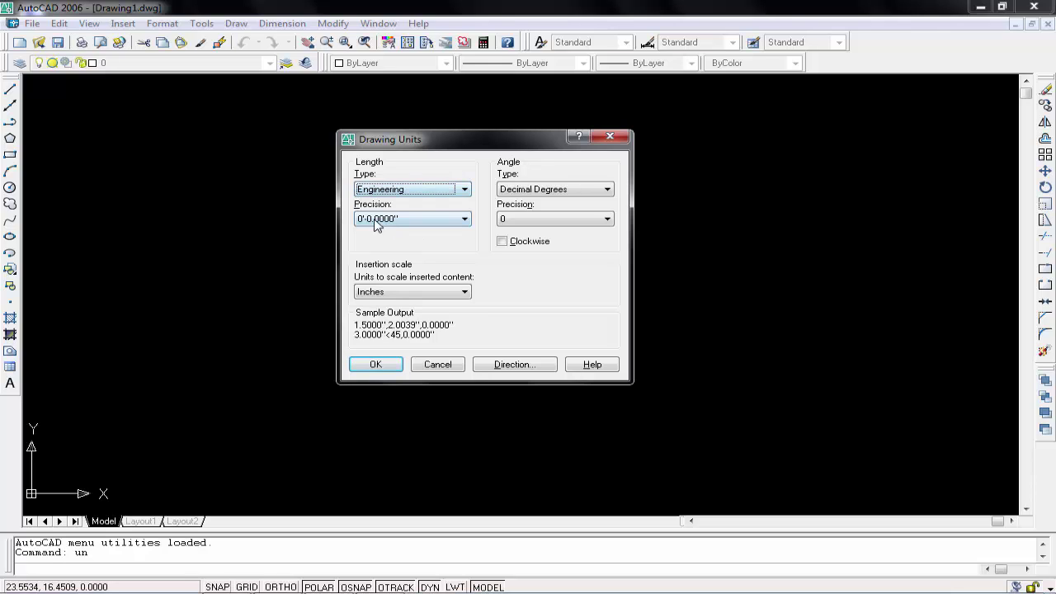
click(382, 221)
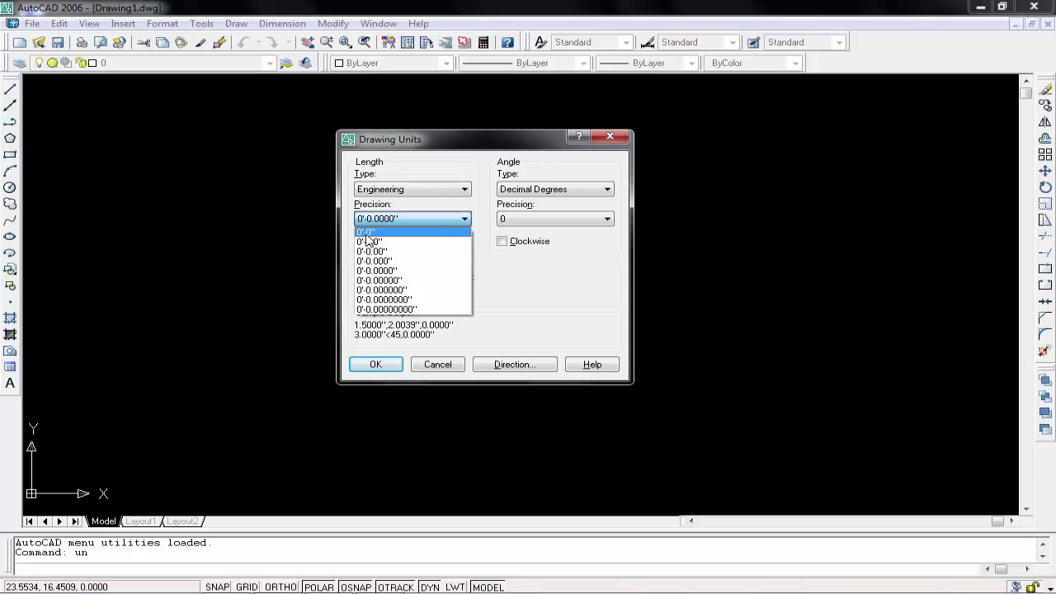
click(367, 233)
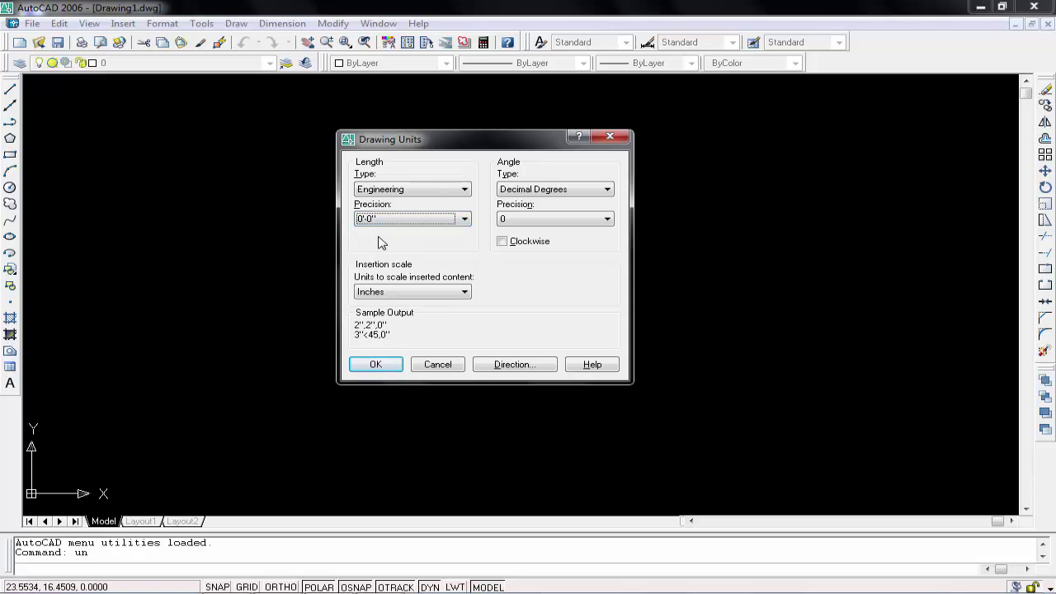
Launch Notepad from the Run prompt, shrink it and place it beside Drawing Units.
key(super+r)
text(notep)
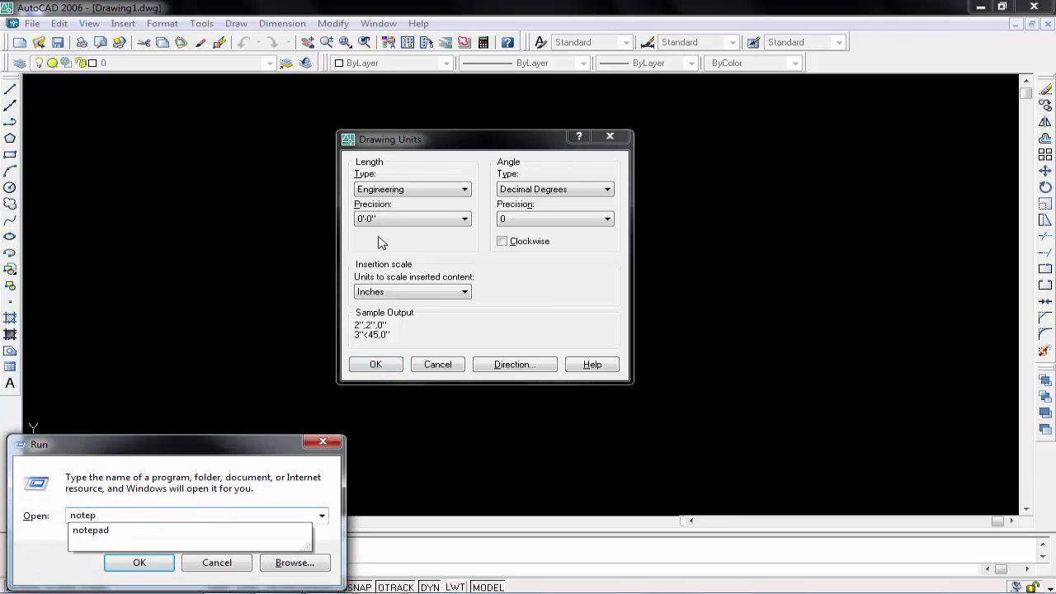
text(pad)
key(Return)
key(Return)
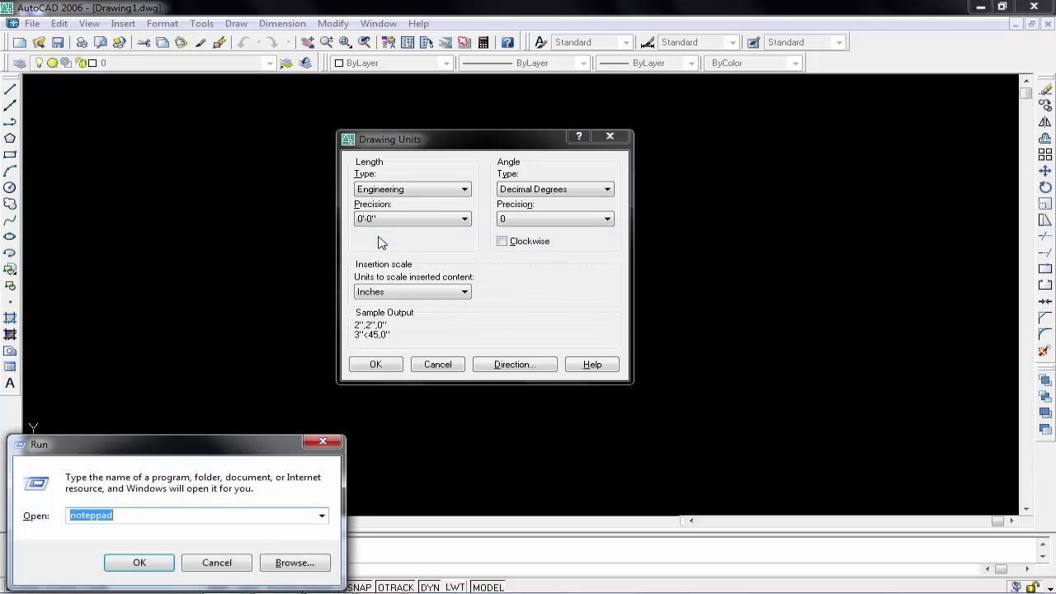
text(notepad)
key(Return)
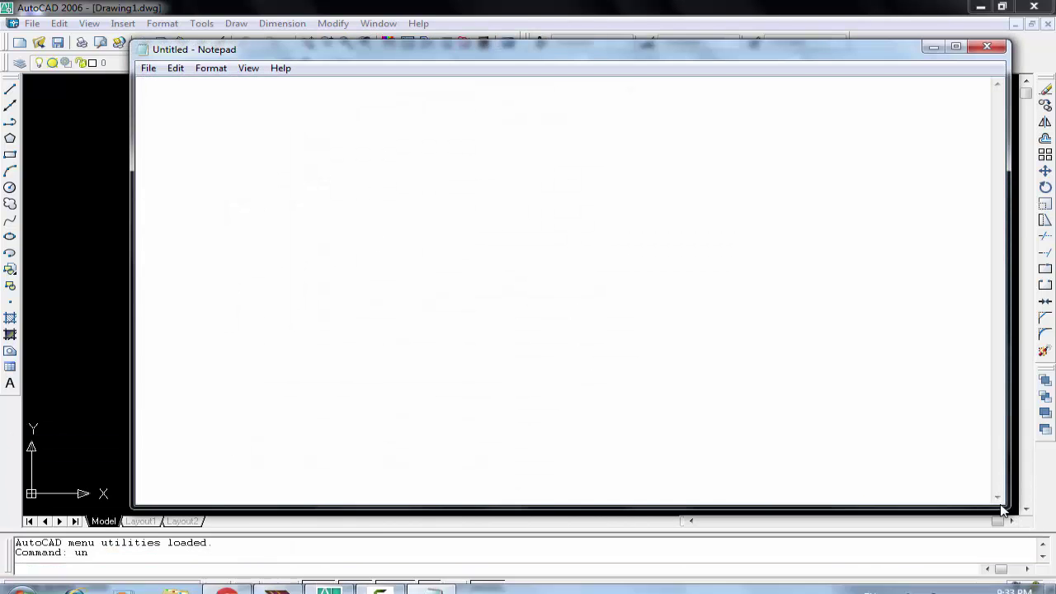
mouse_move(999, 503)
mouse_down()
mouse_move(660, 436)
mouse_move(475, 252)
mouse_up()
mouse_move(339, 48)
mouse_down()
mouse_move(809, 165)
mouse_move(867, 167)
mouse_up()
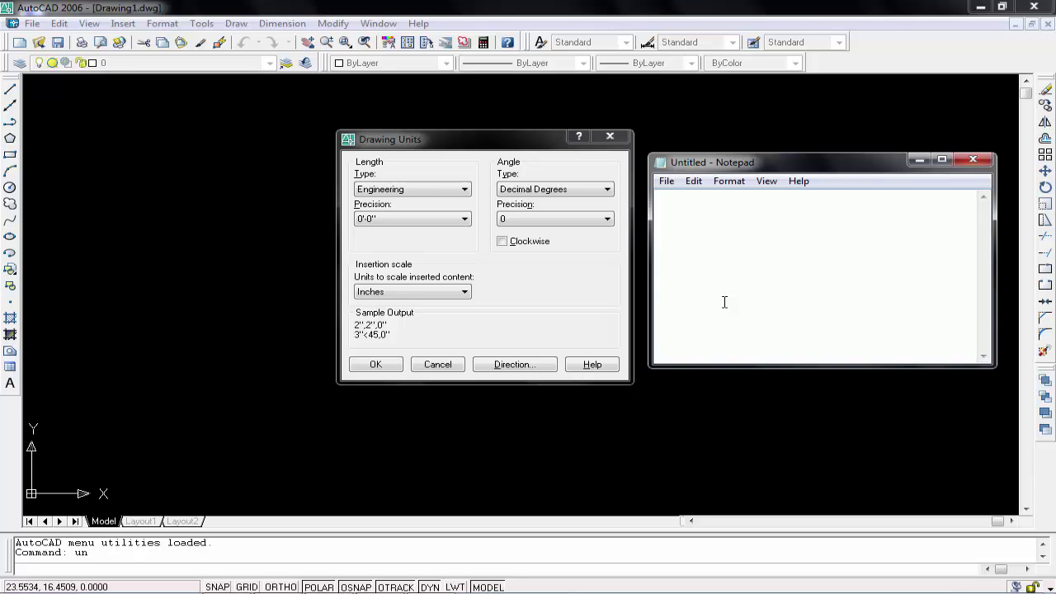
Write 0'-0" = 3' / 3" in Notepad to show the feet and inch marks.
text(0-)
key(BackSpace)
text('-0" =)
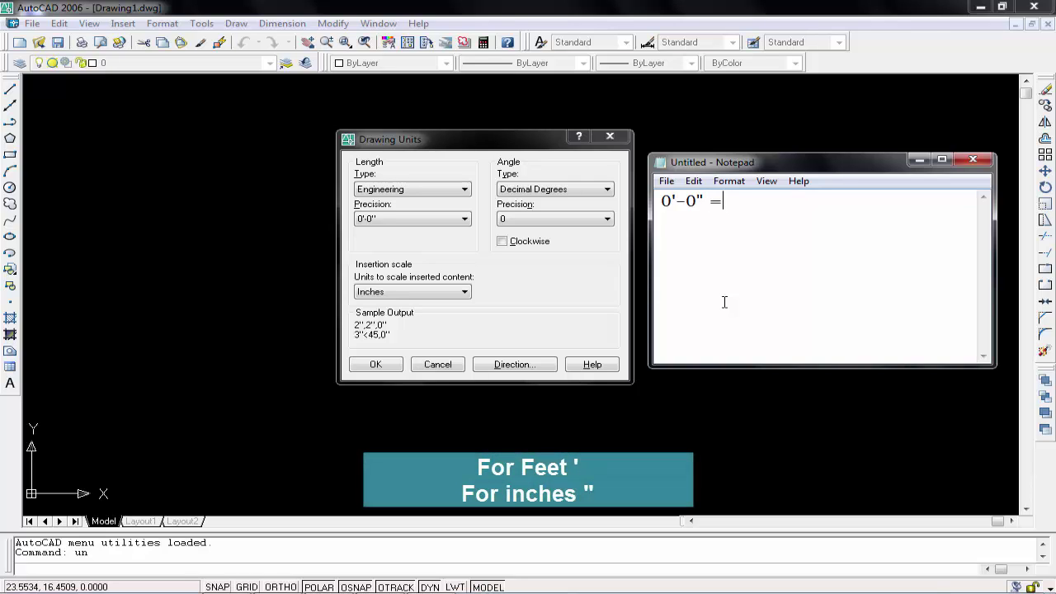
text( 3')
text(/ 3")
key(Left)
key(Left)
key(Left)
key(Left)
key(Left)
key(Left)
key(Left)
key(Right)
key(Right)
key(Right)
key(Right)
key(Right)
key(Right)
key(Right)
key(Right)
Return to Drawing Units and reselect 0'-0" as the length precision.
click(403, 219)
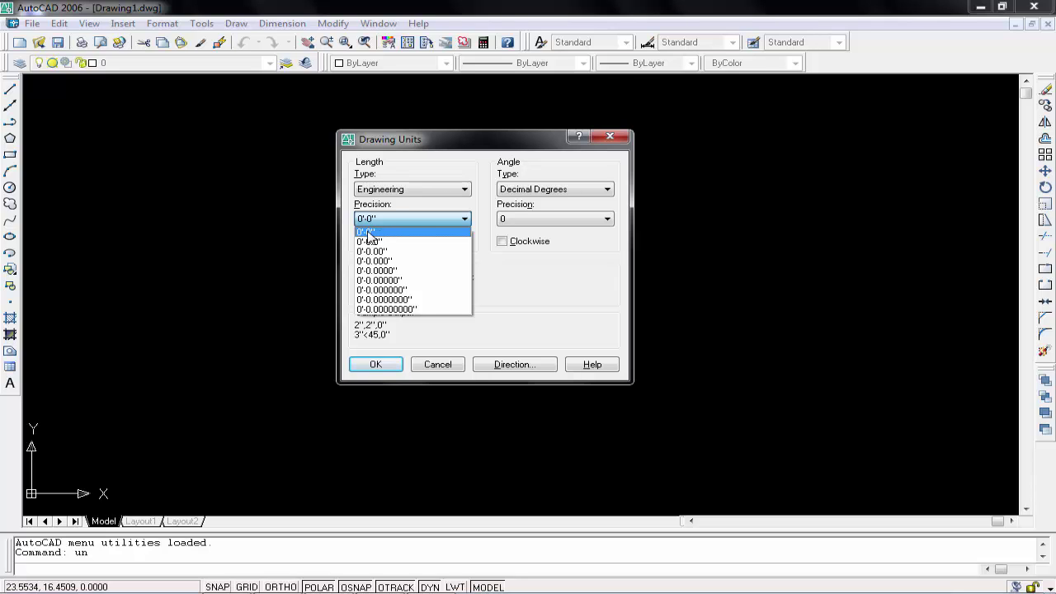
click(369, 233)
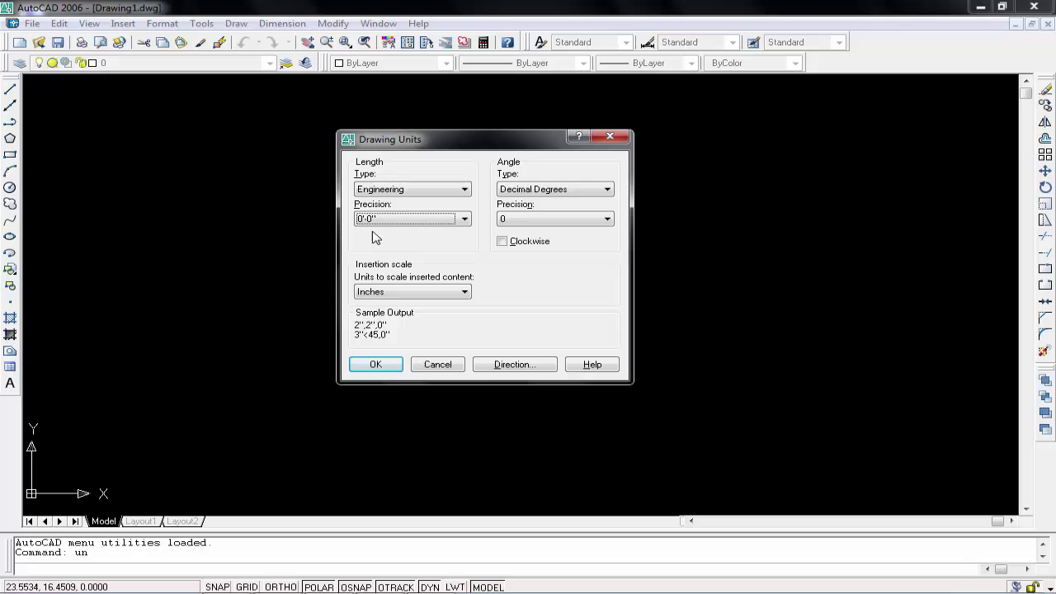
click(400, 300)
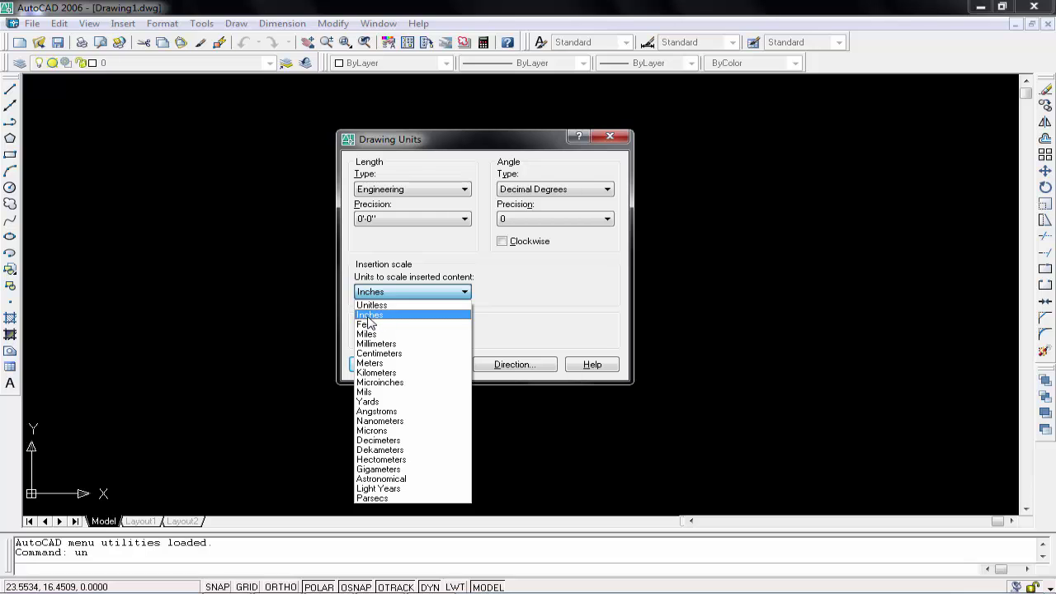
click(368, 317)
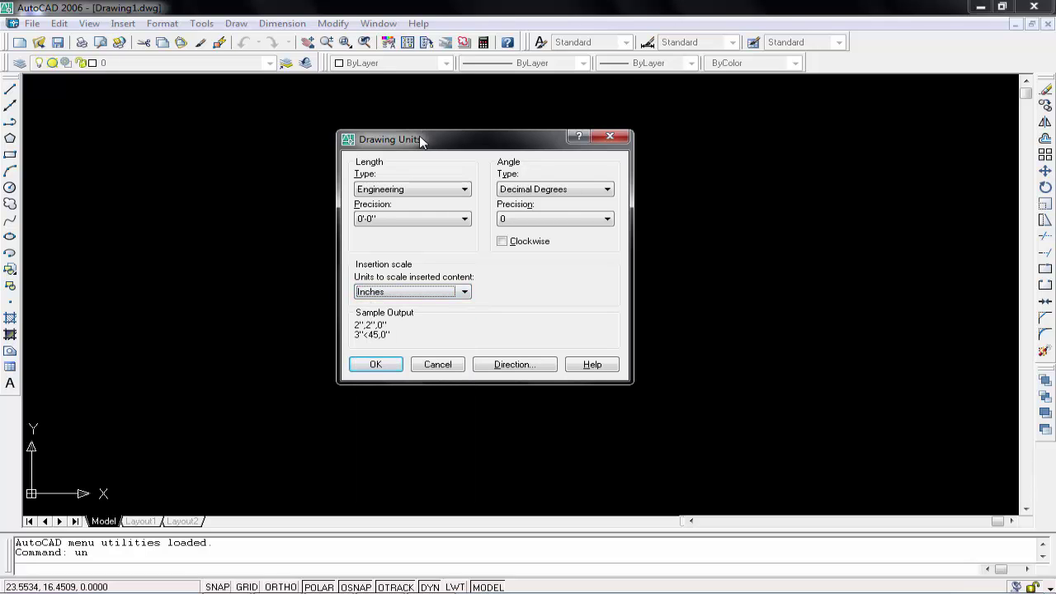
Apply Engineering length units at 0'-0" precision with Inches insertion scale.
drag(419, 135, 356, 123)
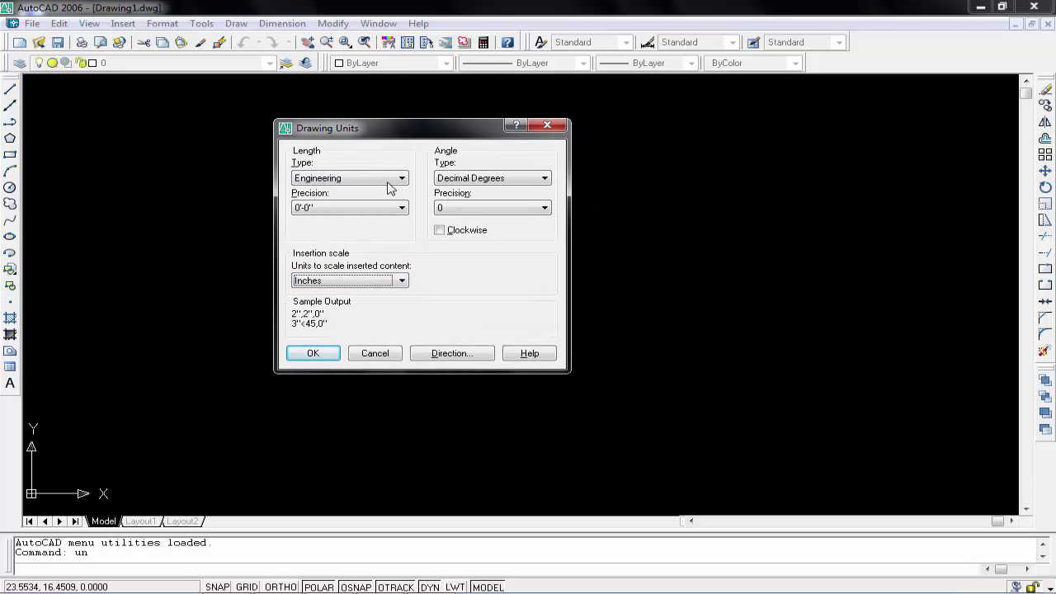
click(322, 180)
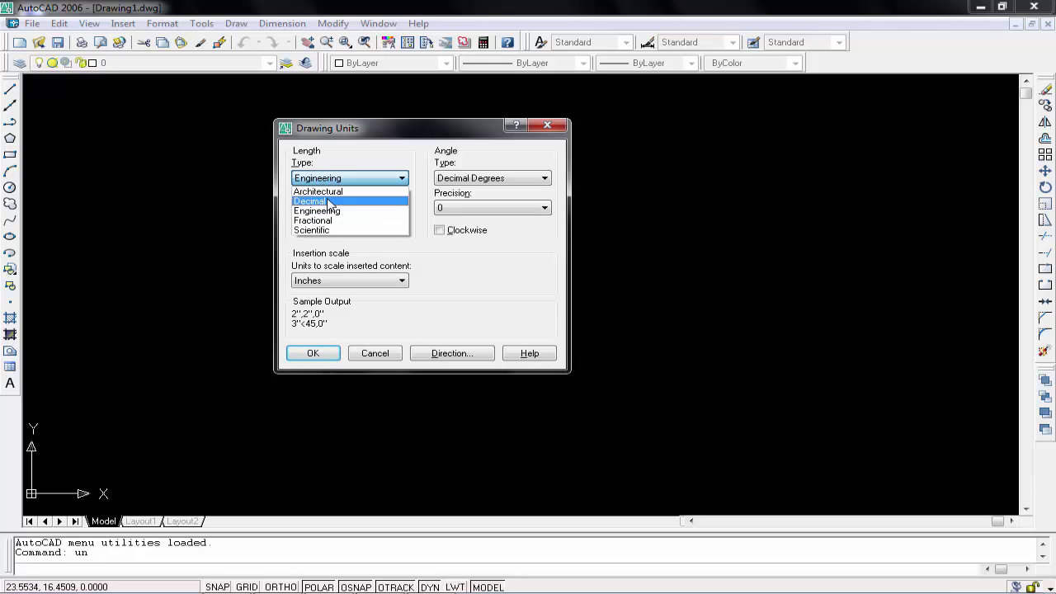
click(315, 201)
click(325, 179)
click(320, 210)
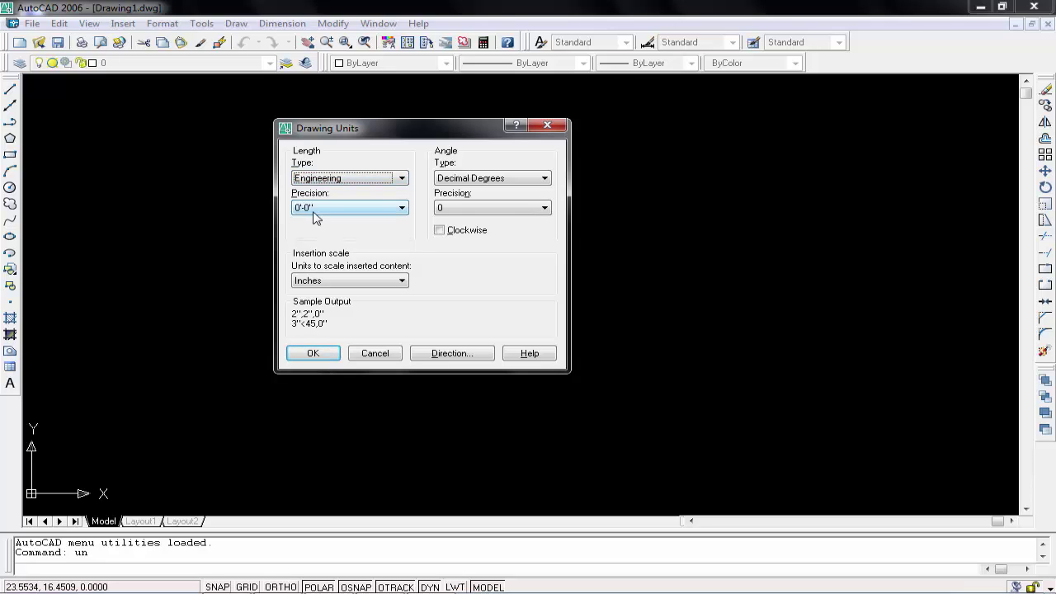
click(326, 208)
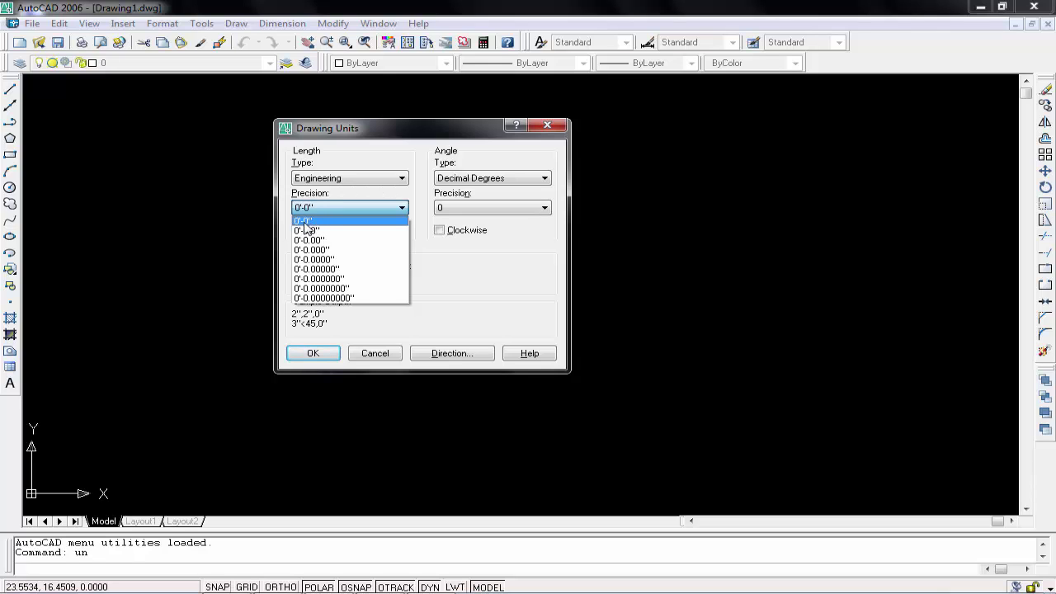
click(312, 223)
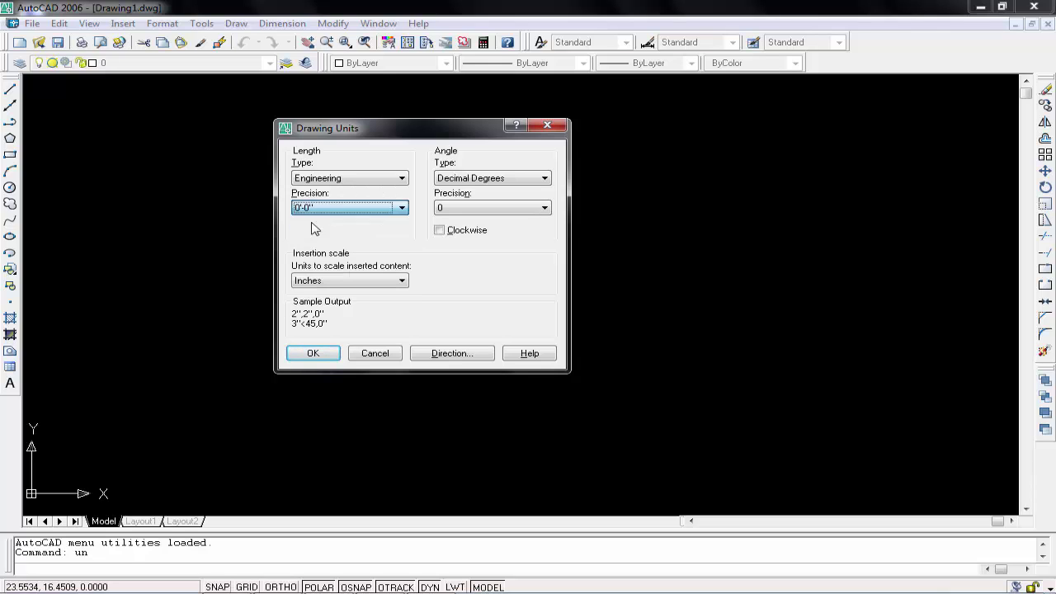
click(315, 287)
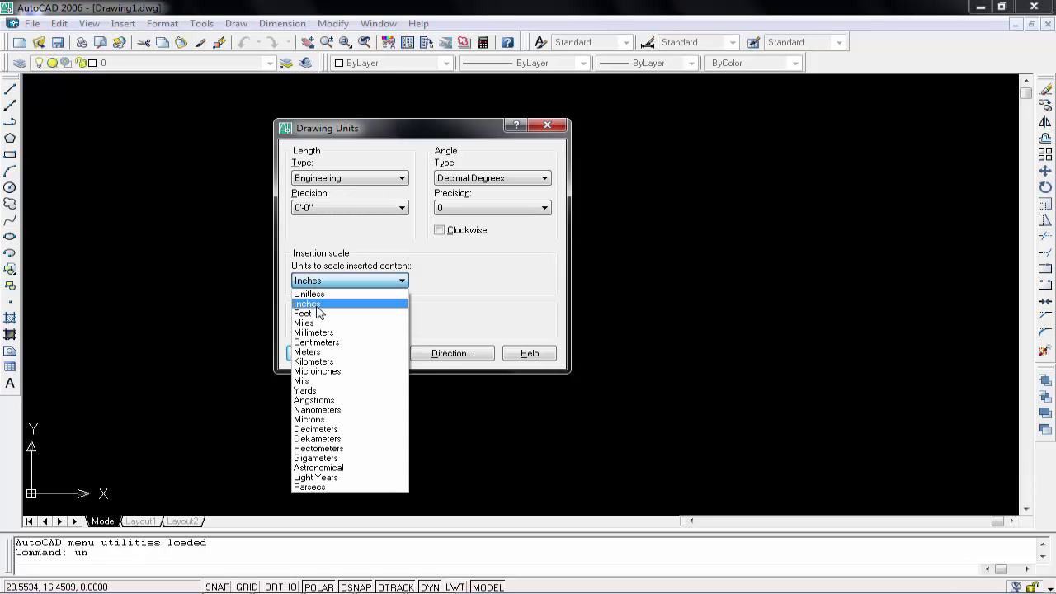
click(310, 304)
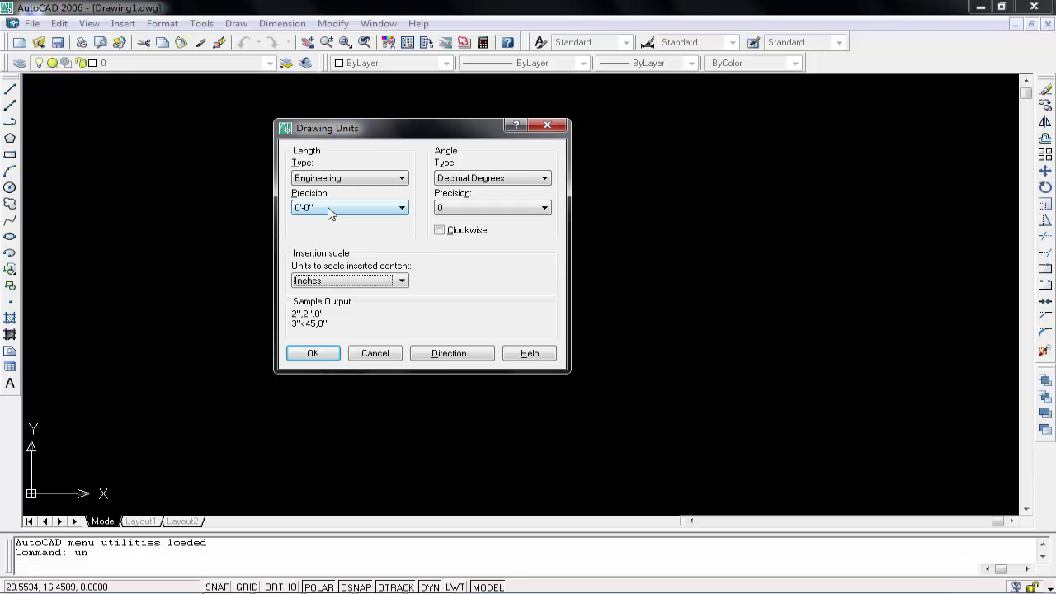
click(320, 354)
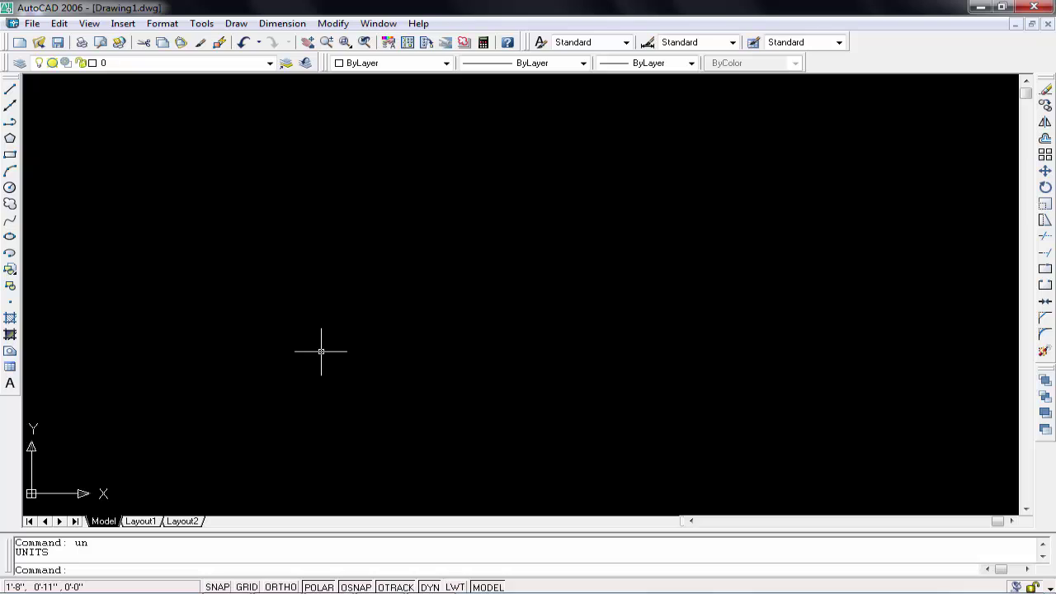
Run the D command to bring up the Dimension Style Manager.
text(d)
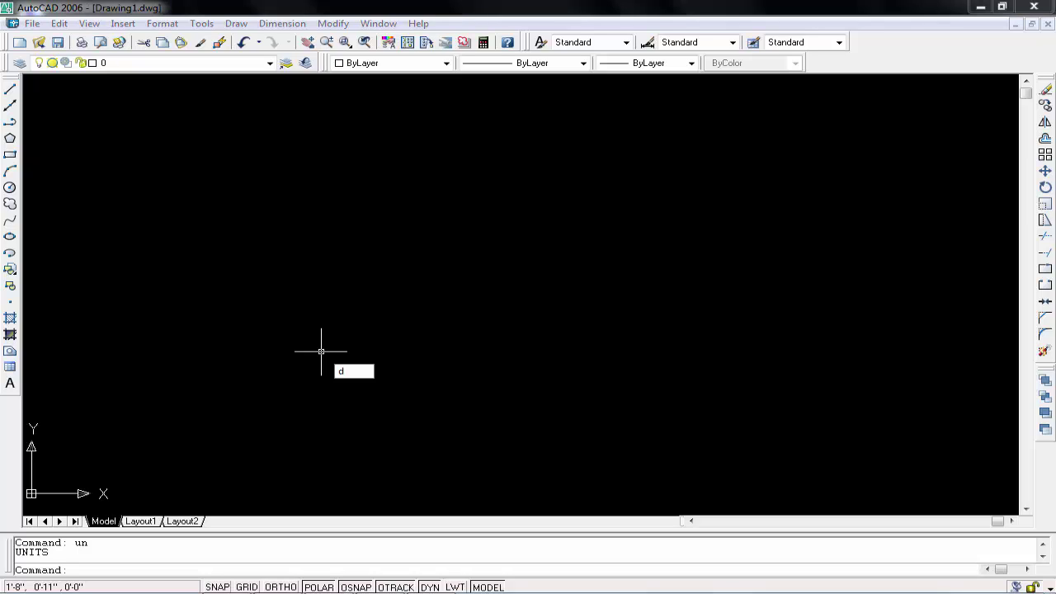
key(Return)
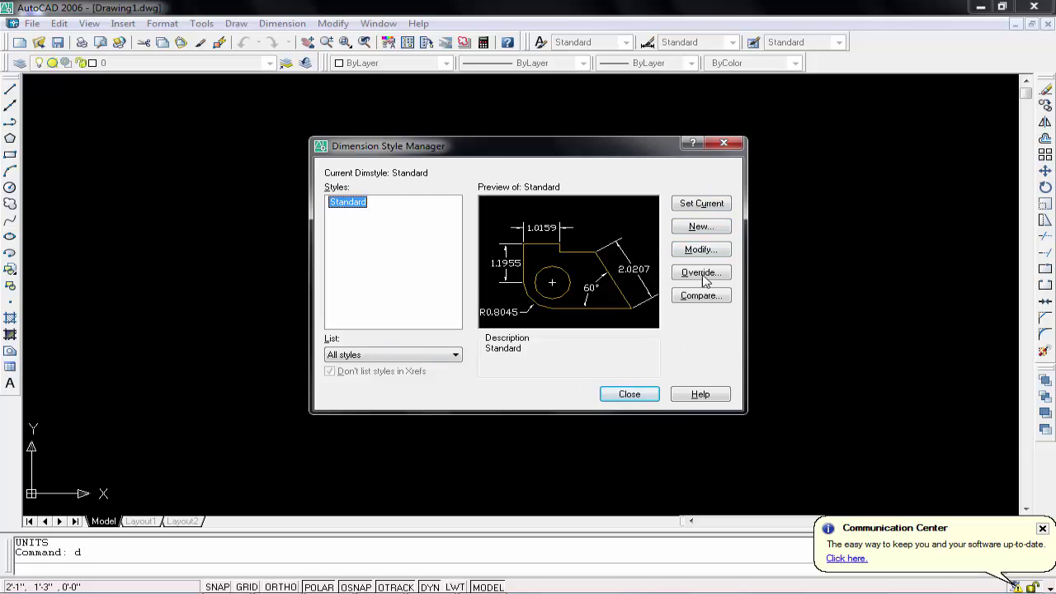
Open the Standard dimension style for modification and reposition its dialog.
click(700, 249)
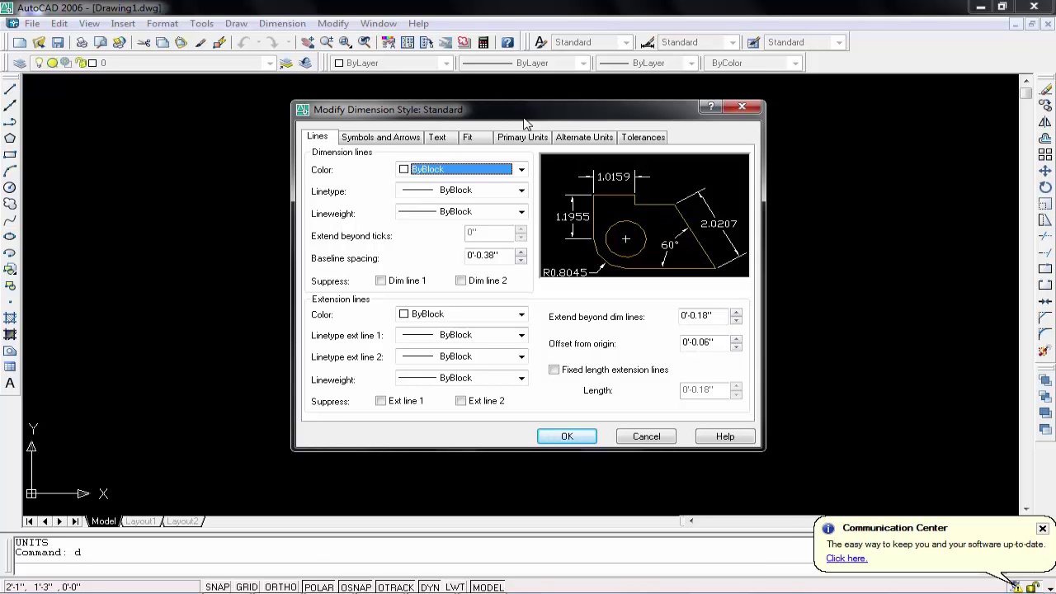
mouse_move(526, 110)
mouse_down()
mouse_move(532, 425)
mouse_move(522, 156)
mouse_move(521, 294)
mouse_move(534, 118)
mouse_up()
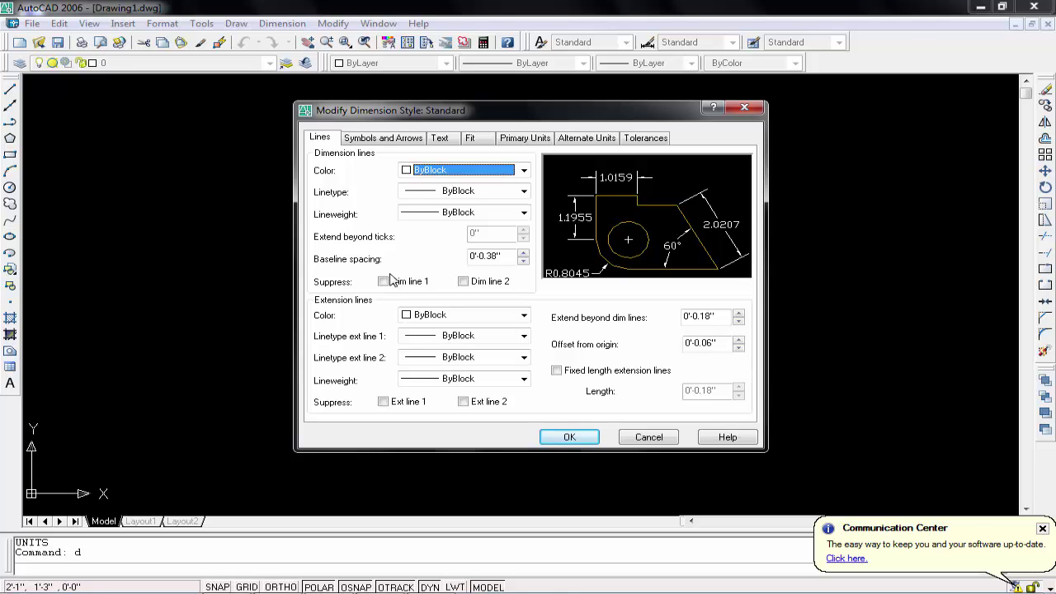
Give Standard's primary units Engineering format with 0'-0" precision and save.
click(517, 138)
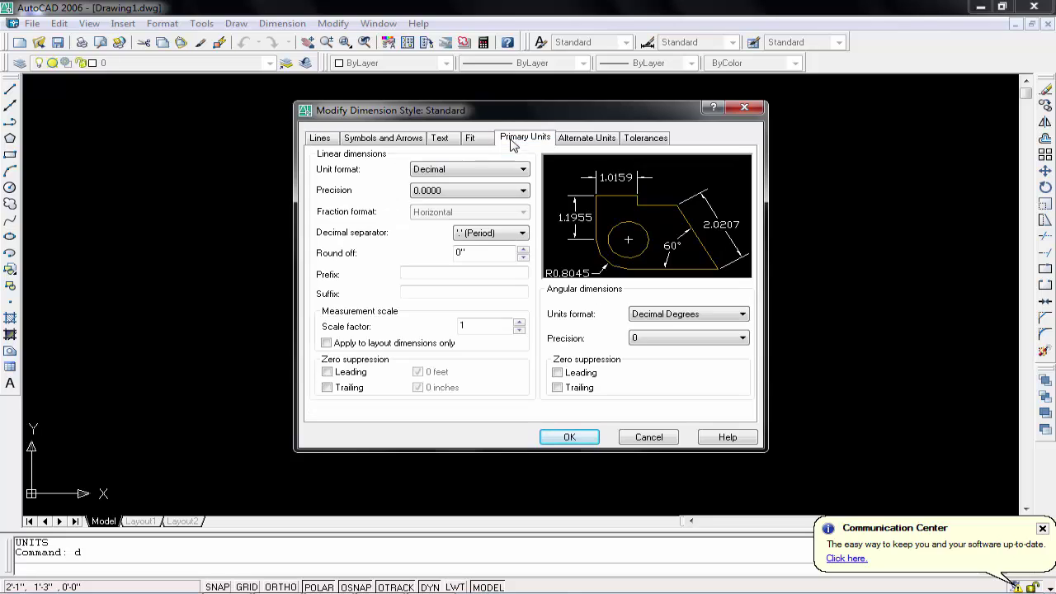
click(436, 170)
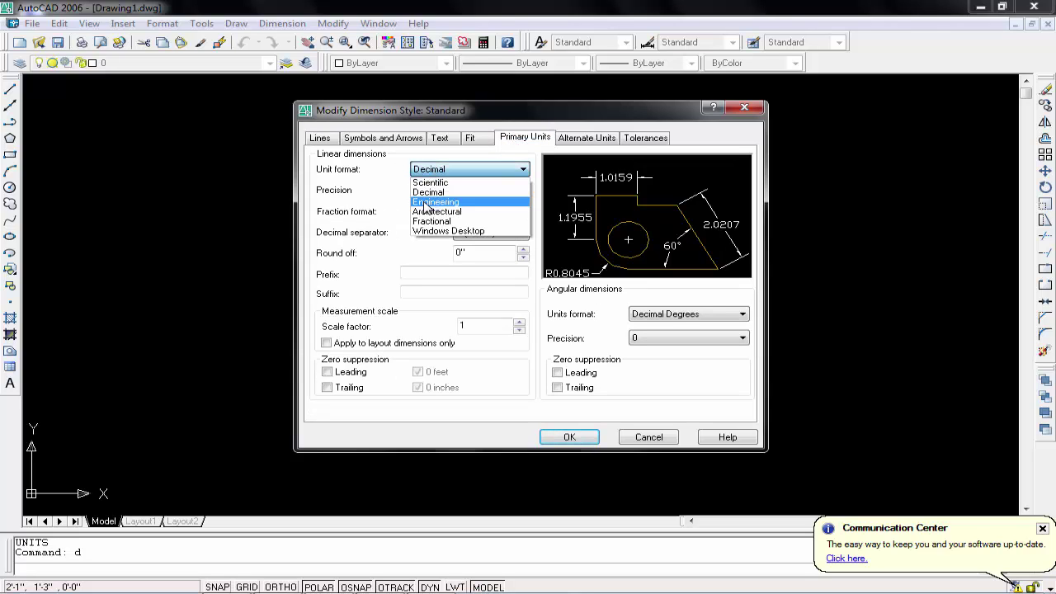
click(417, 204)
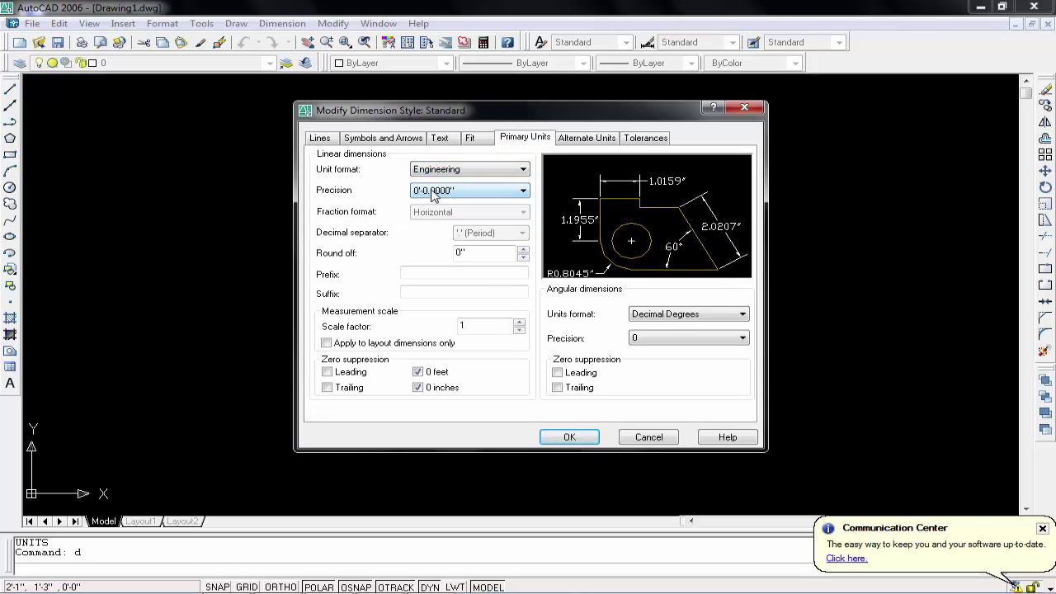
click(435, 195)
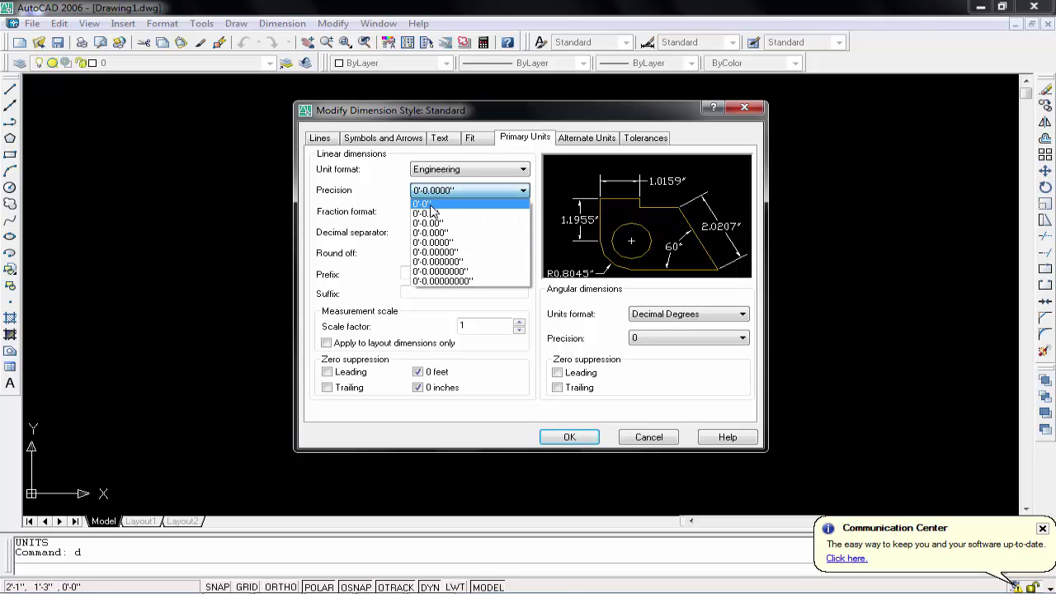
click(431, 204)
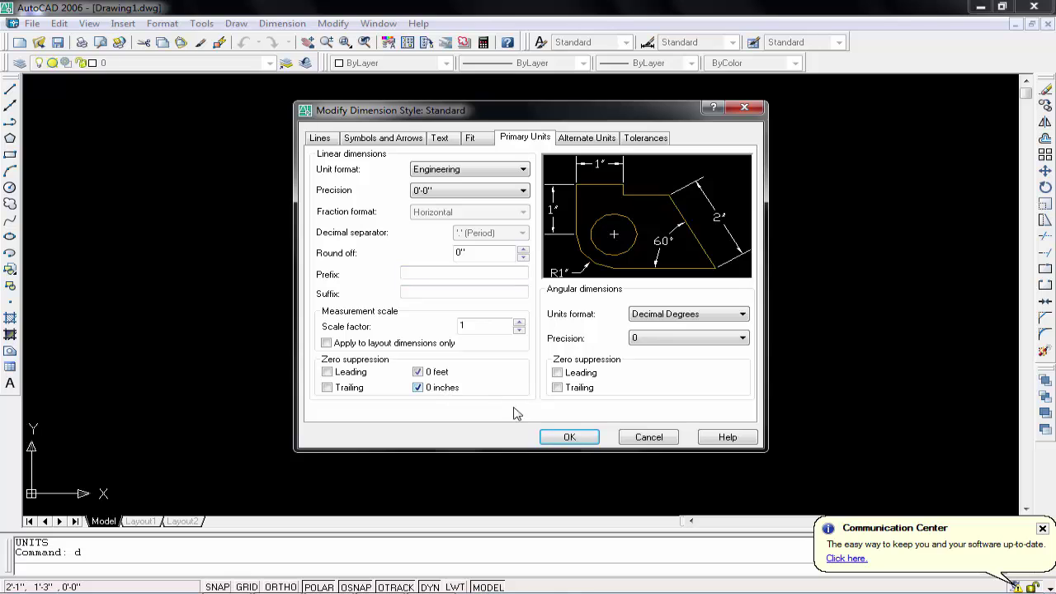
click(569, 437)
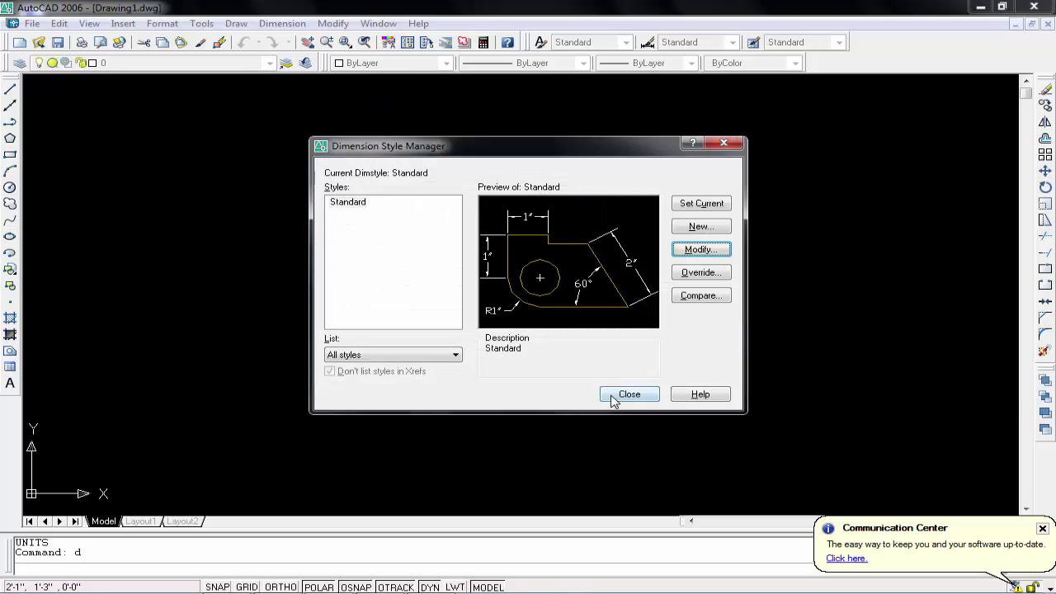
Close the Dimension Style Manager, keeping Standard as the dimension style, back to the blank Drawing1.
click(629, 395)
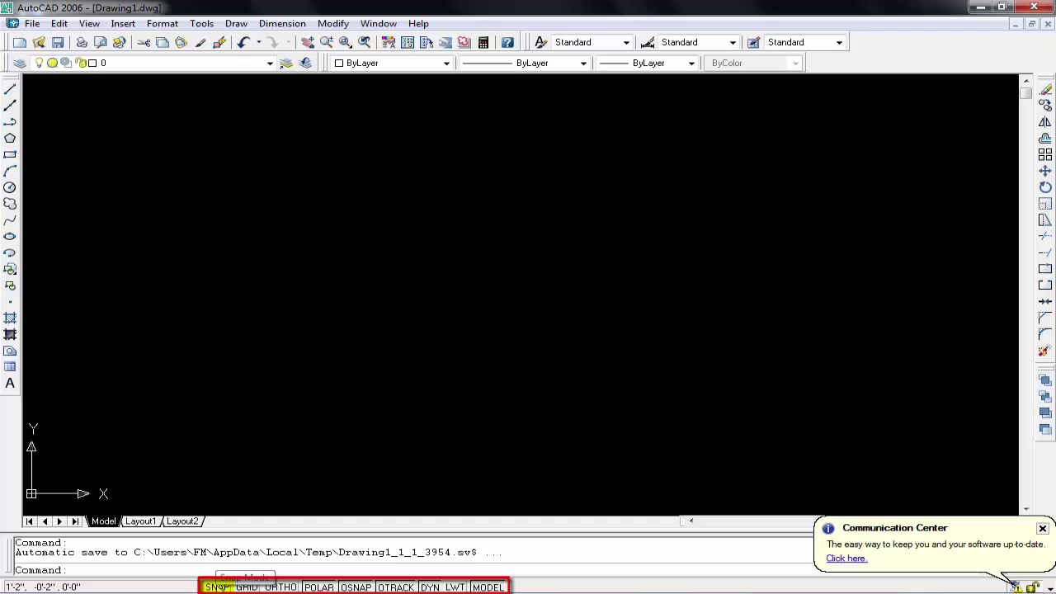
Open the Drafting Settings dialog from the SNAP status-bar button's Settings menu.
right_click(217, 585)
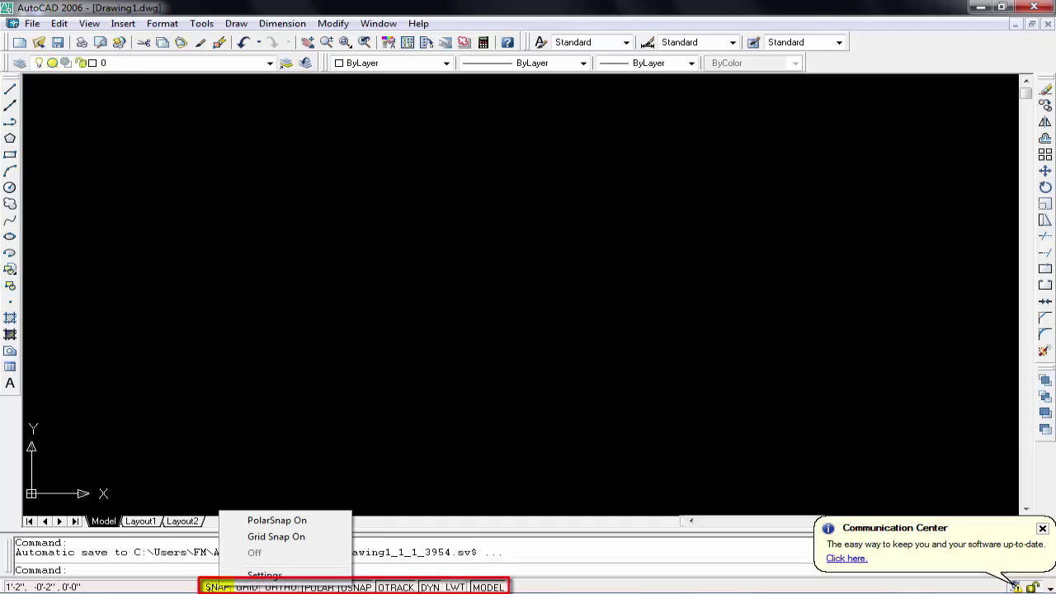
click(262, 575)
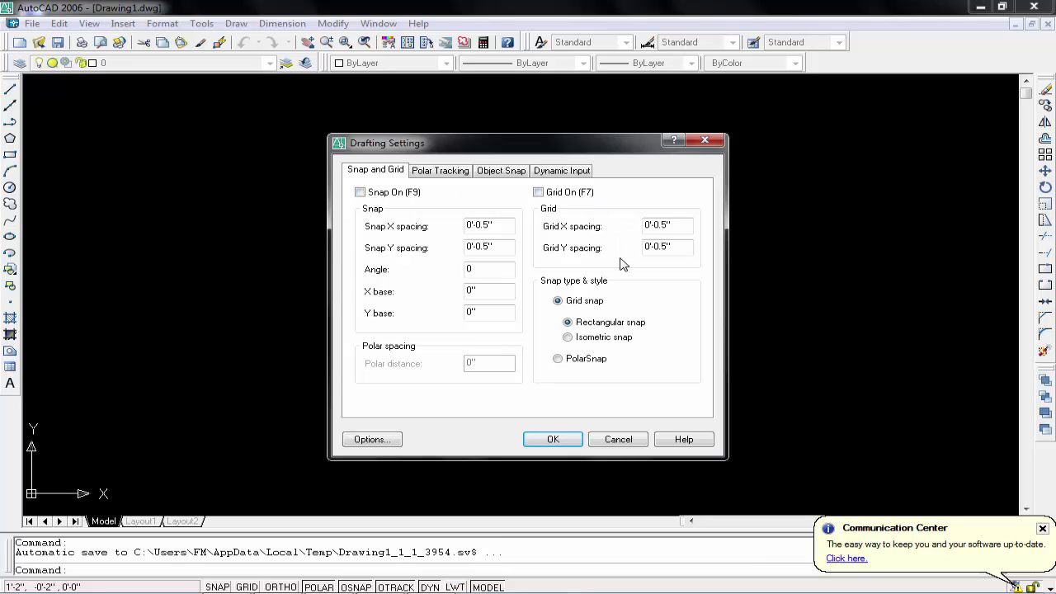
Enable every object snap mode with Select All on the Object Snap tab and accept with OK.
click(509, 173)
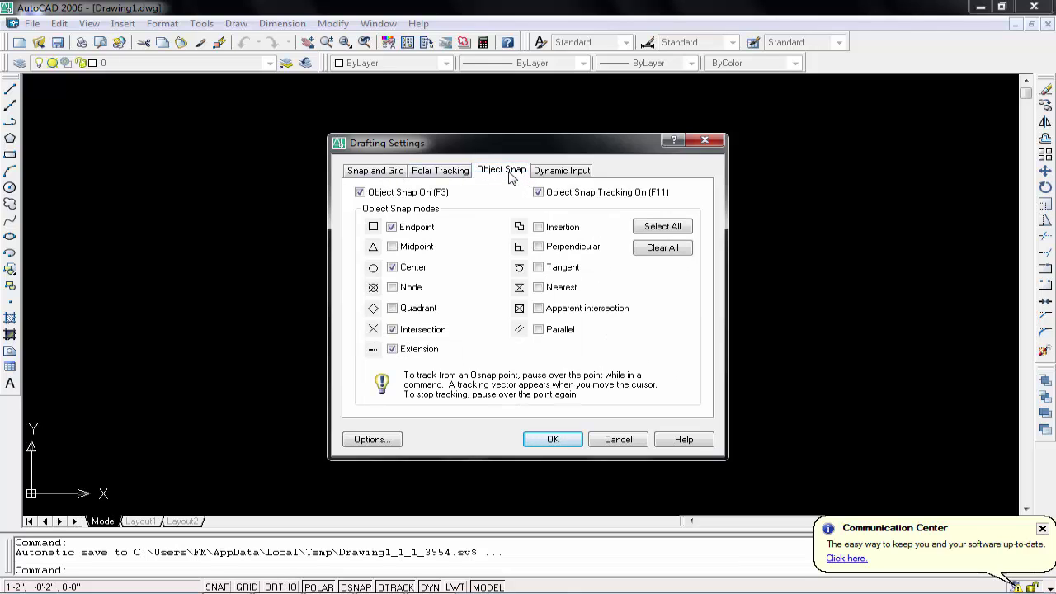
click(670, 233)
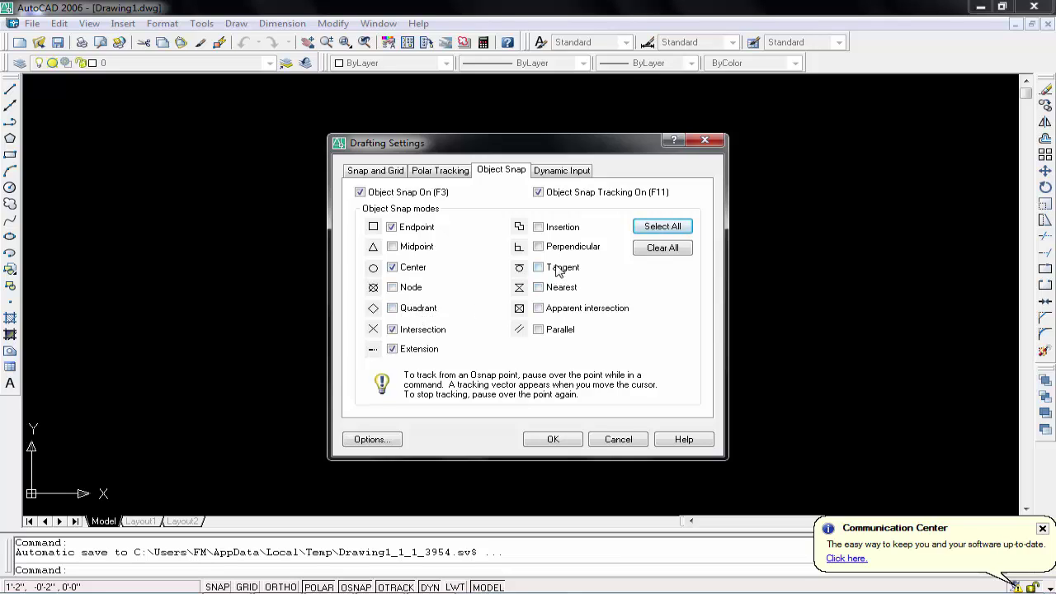
click(656, 231)
click(553, 440)
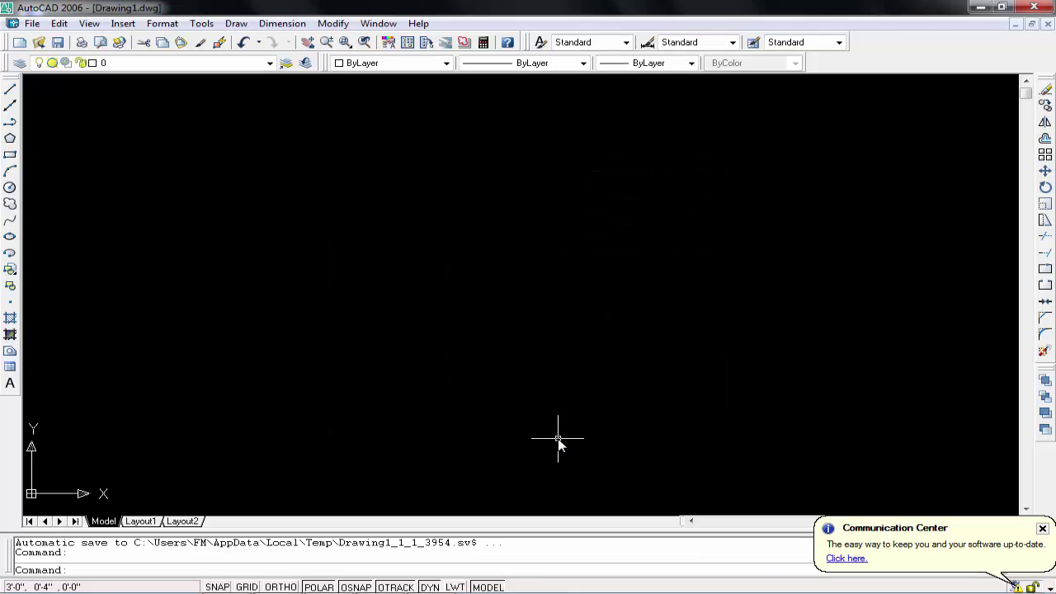